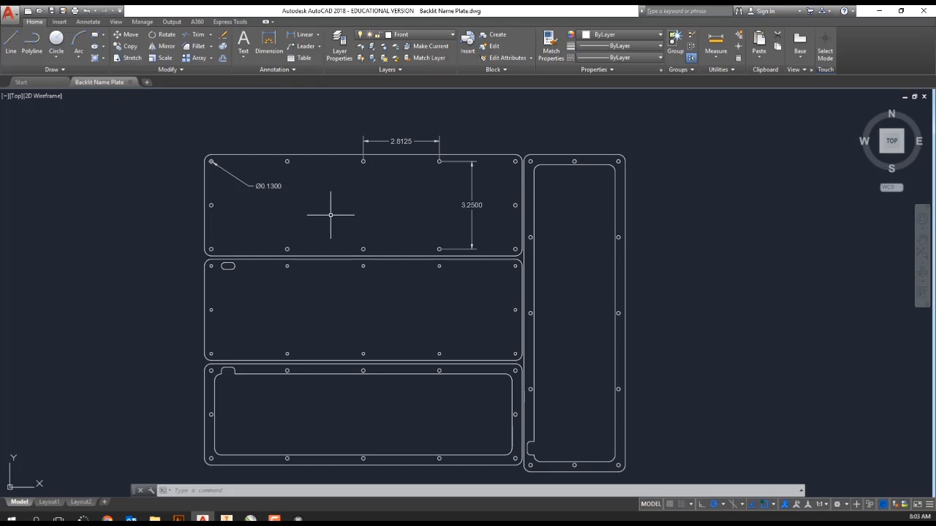
- Start saving the drawing as a new file and choose the H: network drive as its location
left_click(64, 11)
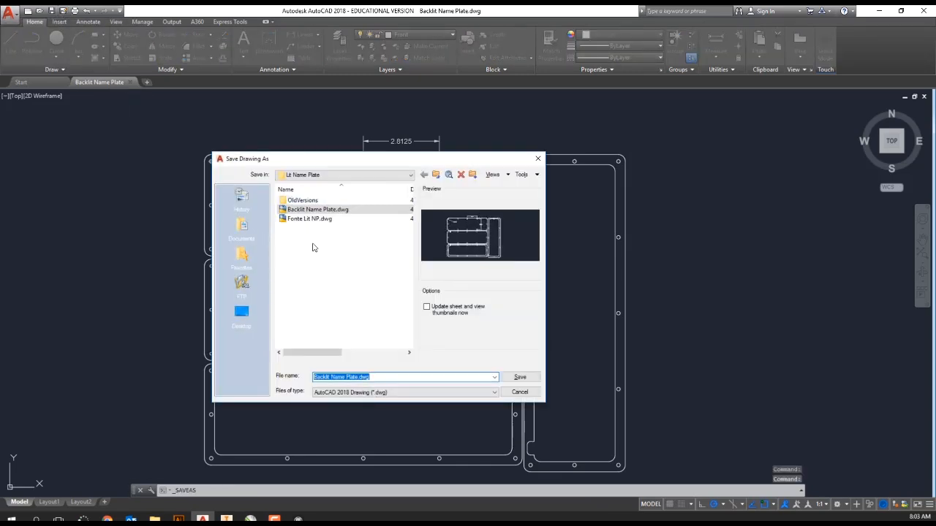
left_click(411, 177)
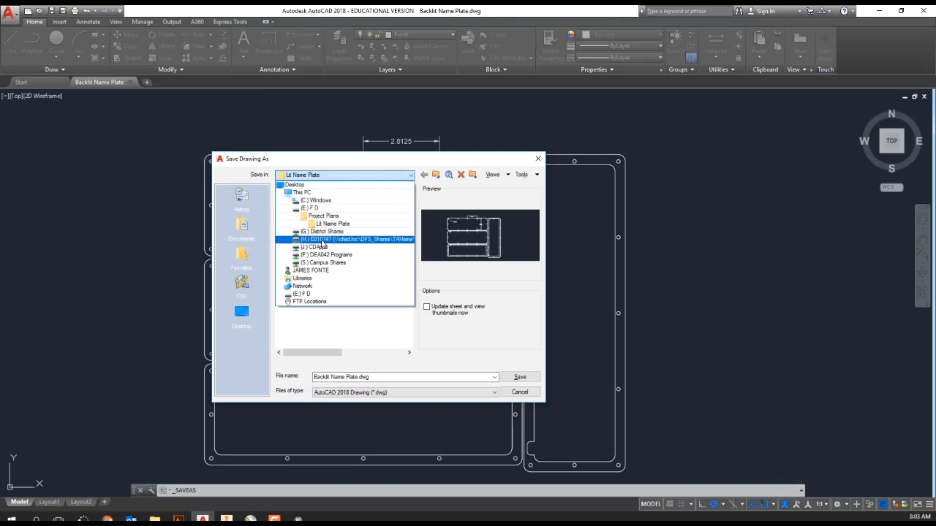
left_click(360, 164)
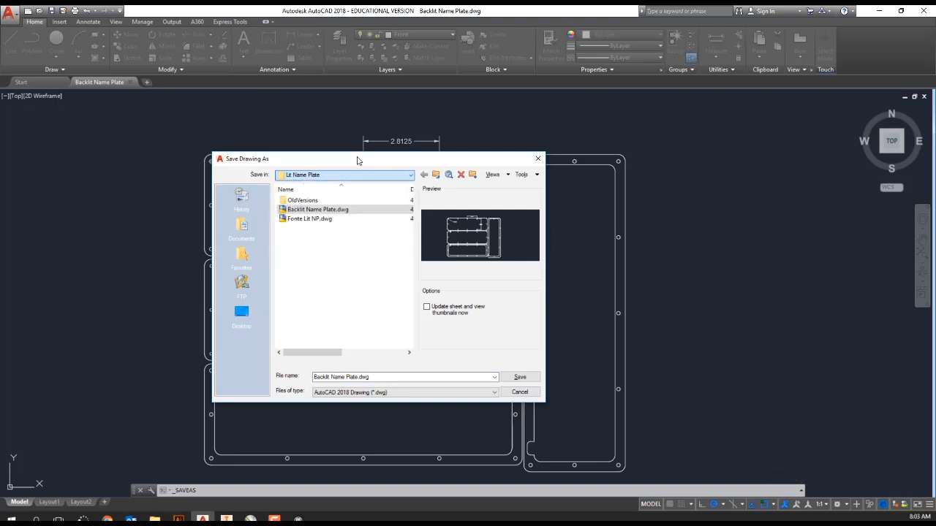
left_click(412, 177)
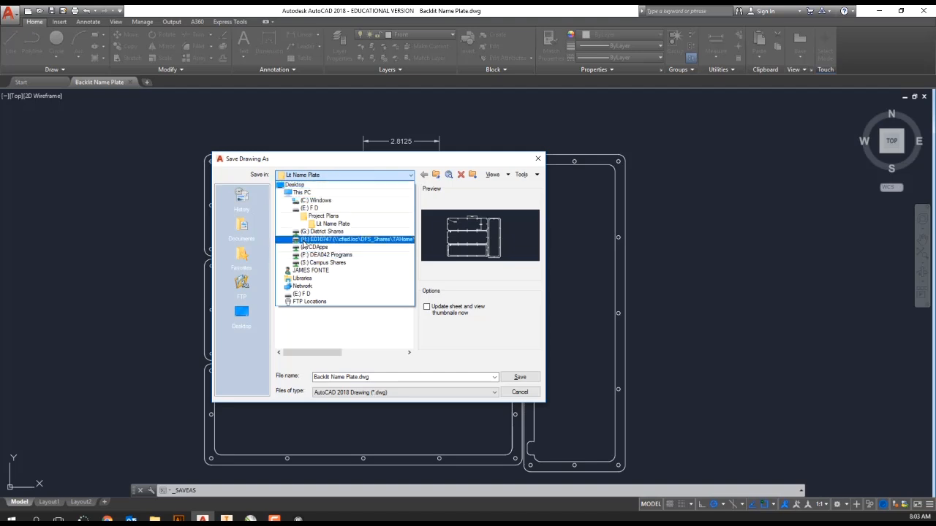
left_click(302, 241)
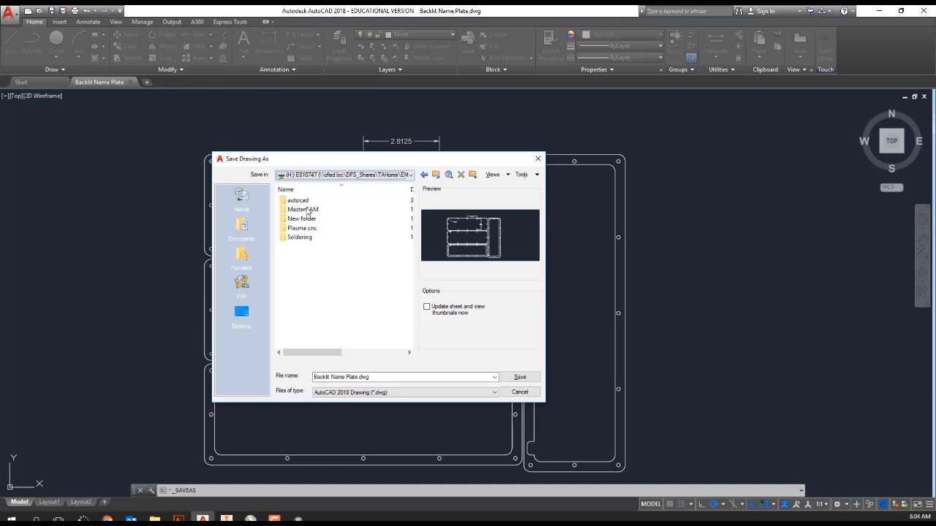
- Save the drawing as an AutoCAD 2000/LT2000 DXF file, named with the owner's surname followed by "nameplate p0"
left_click(367, 378)
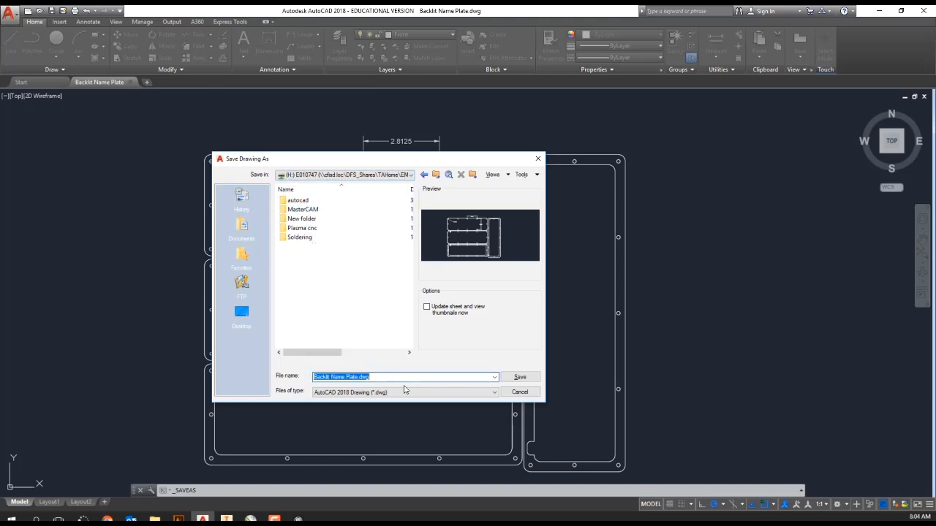
left_click(347, 377)
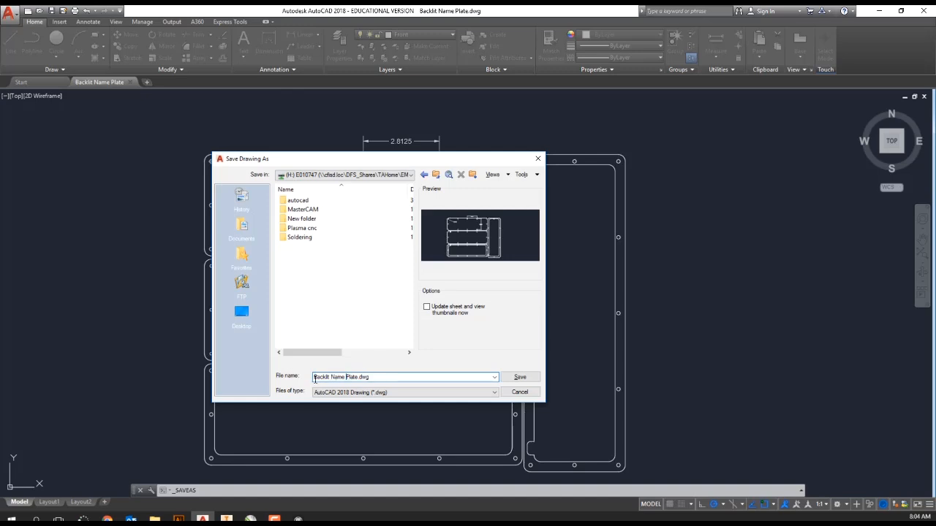
left_click_drag(374, 377, 302, 379)
type("Ronte nameplate p0")
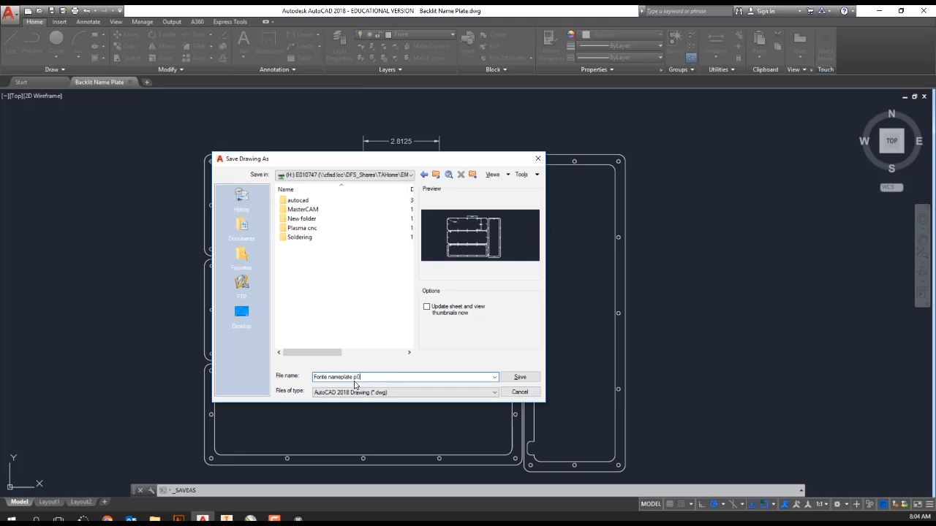
left_click(495, 393)
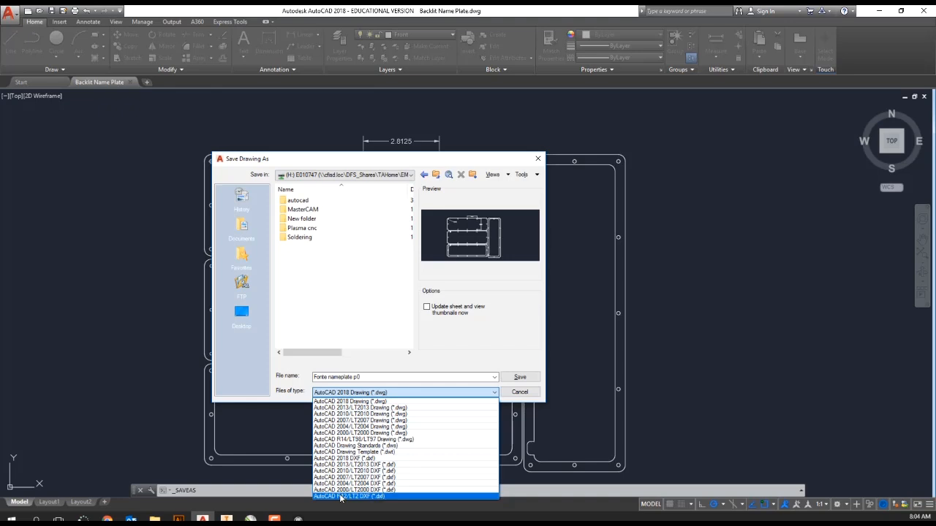
left_click(344, 494)
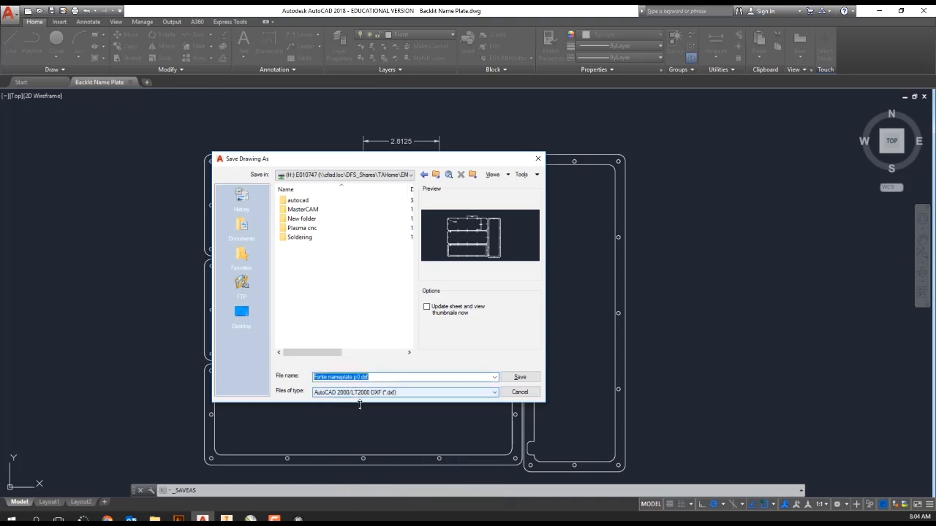
left_click(520, 377)
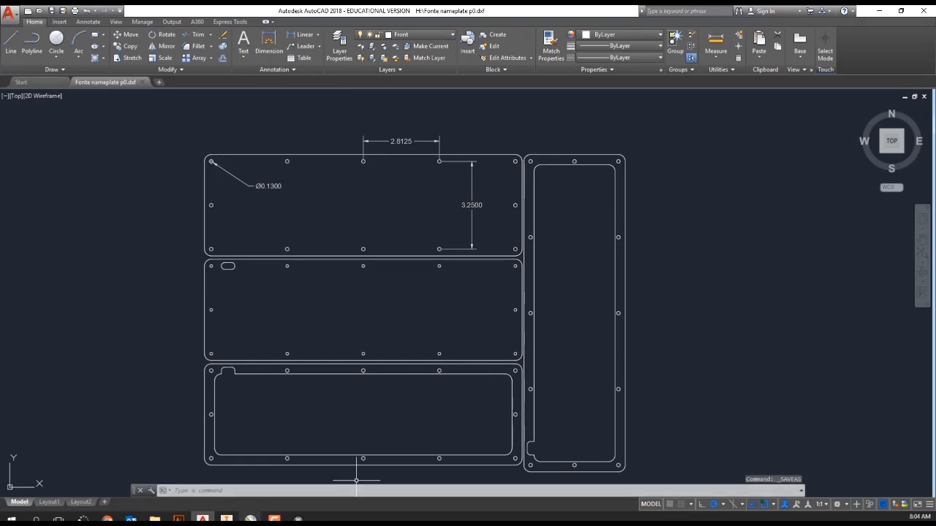
- Switch to CorelDRAW, close Lit Name Plate.cdr without saving changes, close the remaining blank document and exit the program
mouse_move(249, 517)
mouse_move(349, 449)
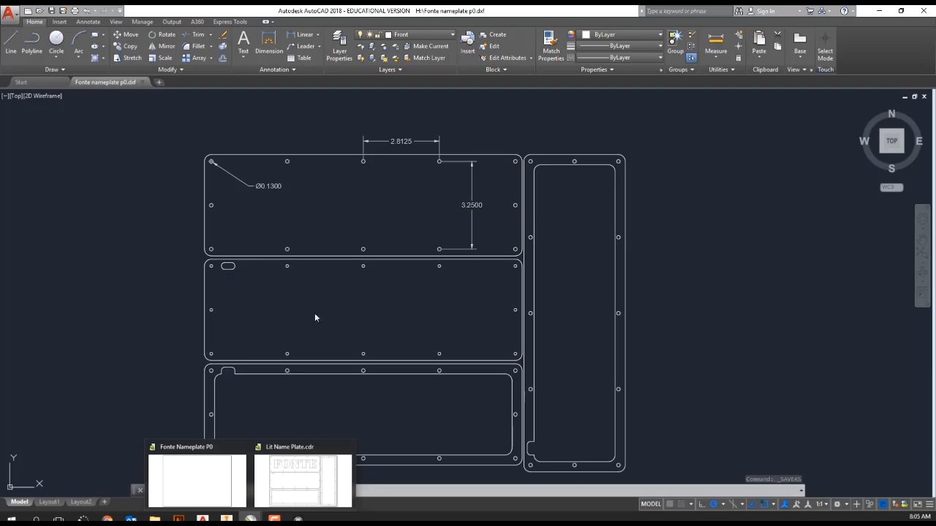
mouse_move(282, 450)
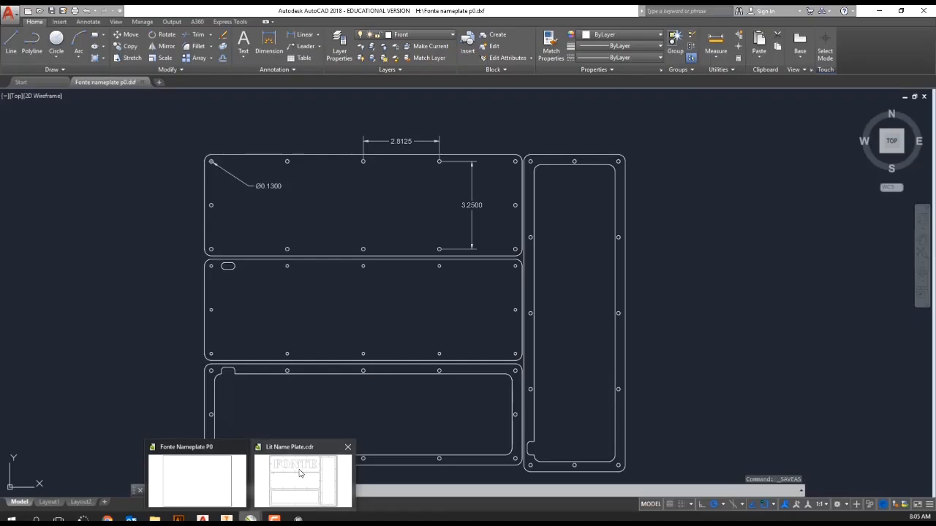
left_click(298, 471)
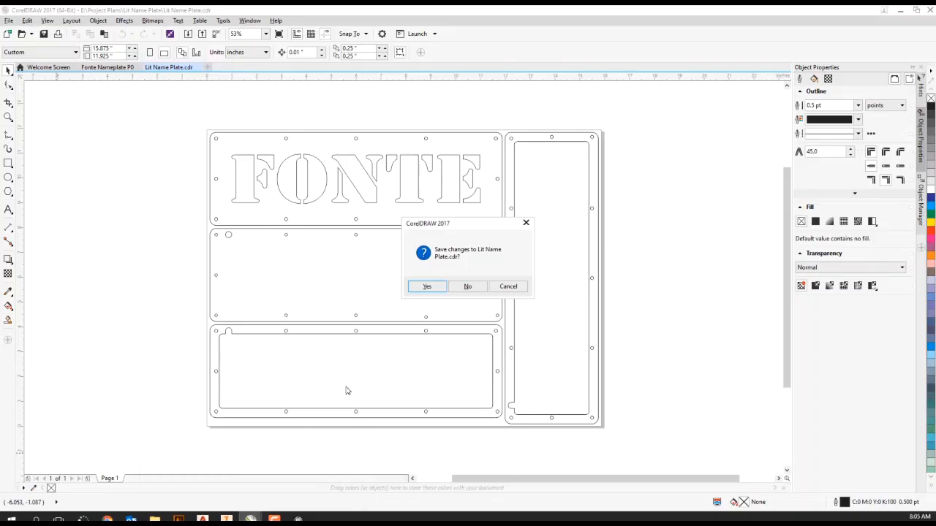
left_click(474, 288)
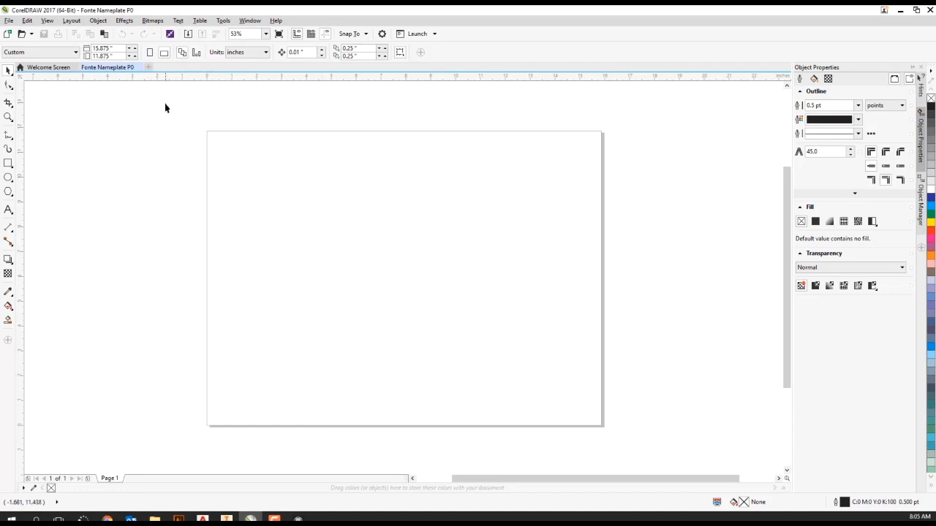
left_click(142, 68)
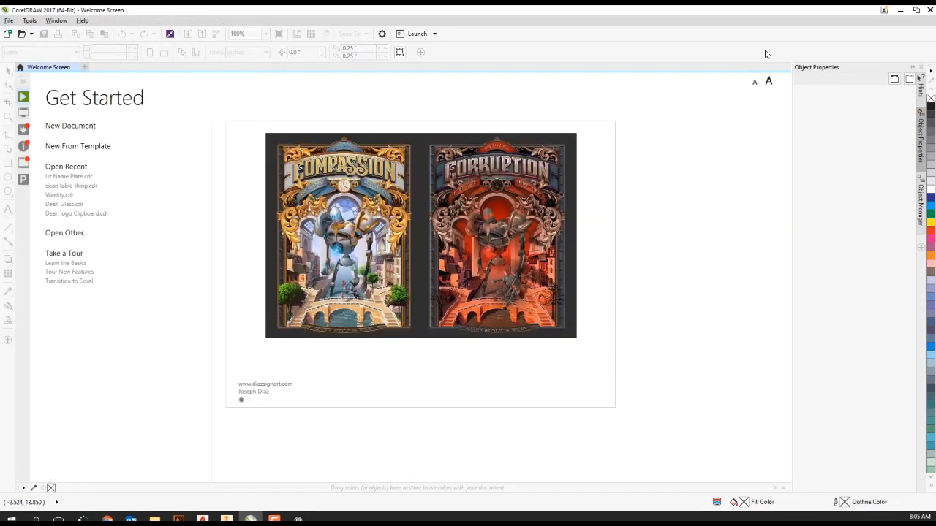
left_click(930, 10)
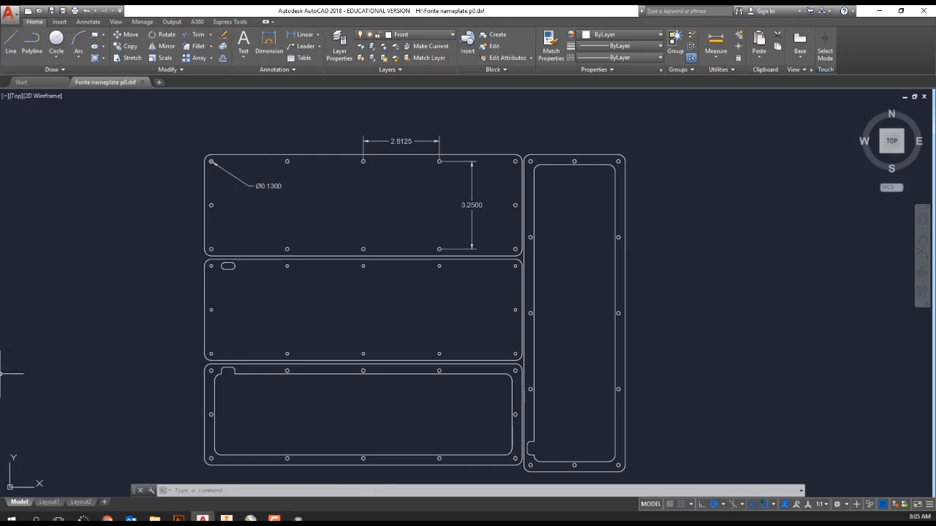
- Launch CorelDRAW 2017 (64-Bit), skipping the account sign-in and dismissing the sign-in notice
left_click(11, 519)
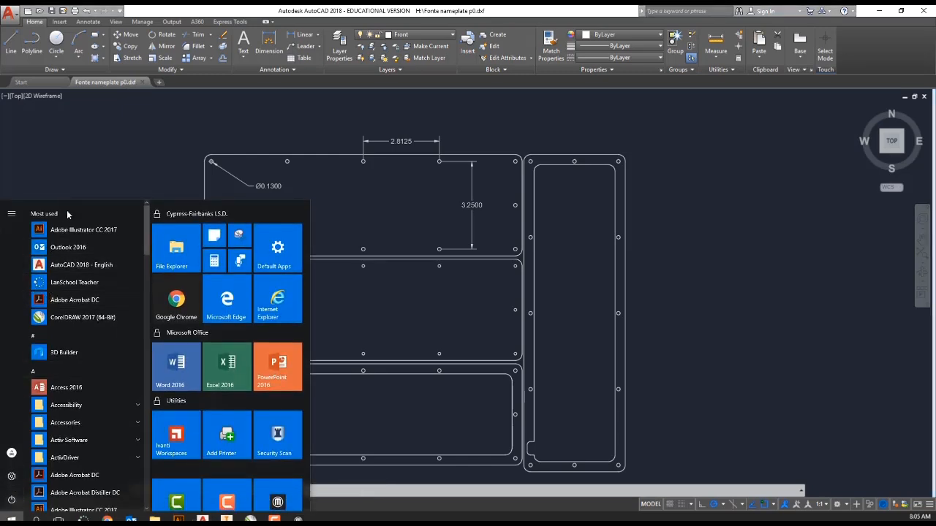
scroll(66, 320, "down", 5)
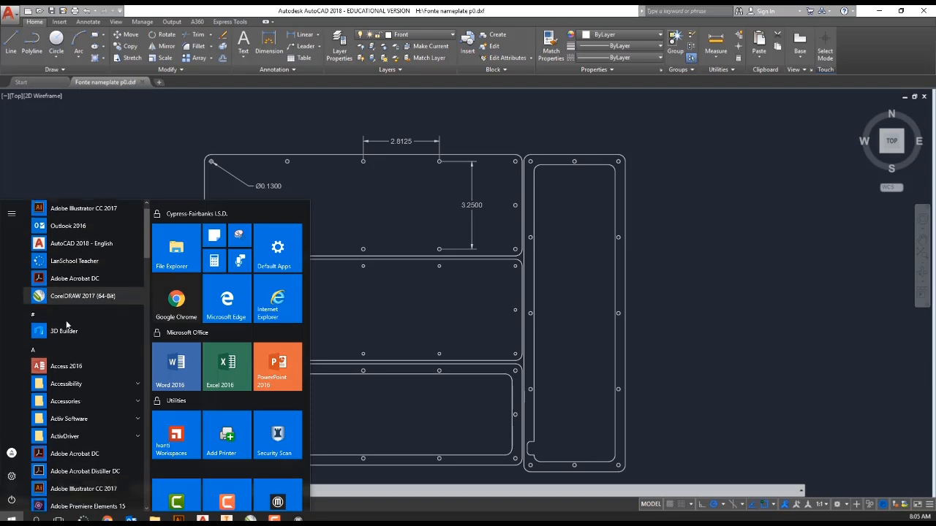
scroll(67, 323, "down", 6)
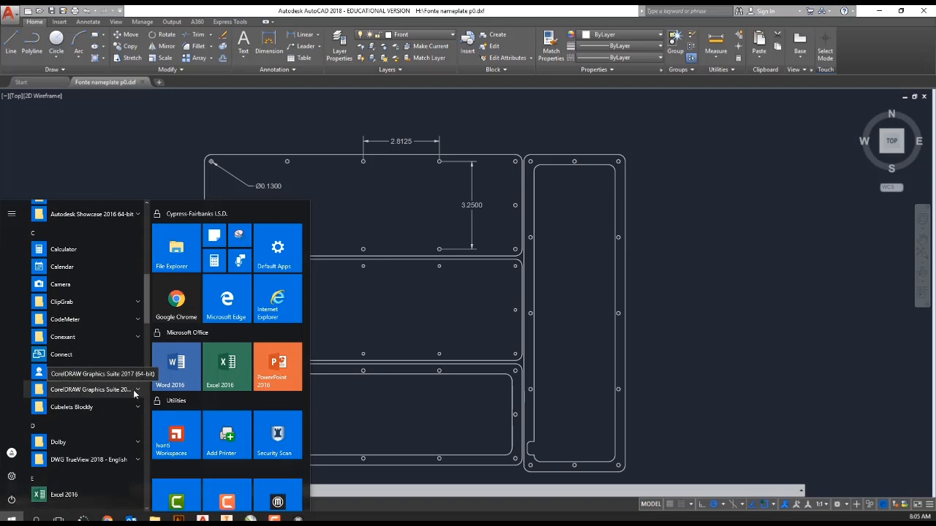
left_click(104, 390)
scroll(66, 388, "down", 1)
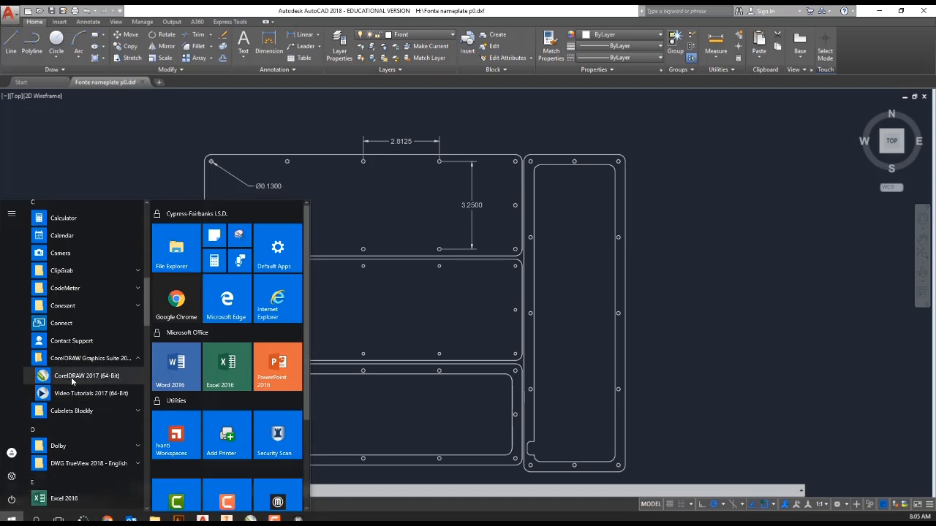
left_click(81, 376)
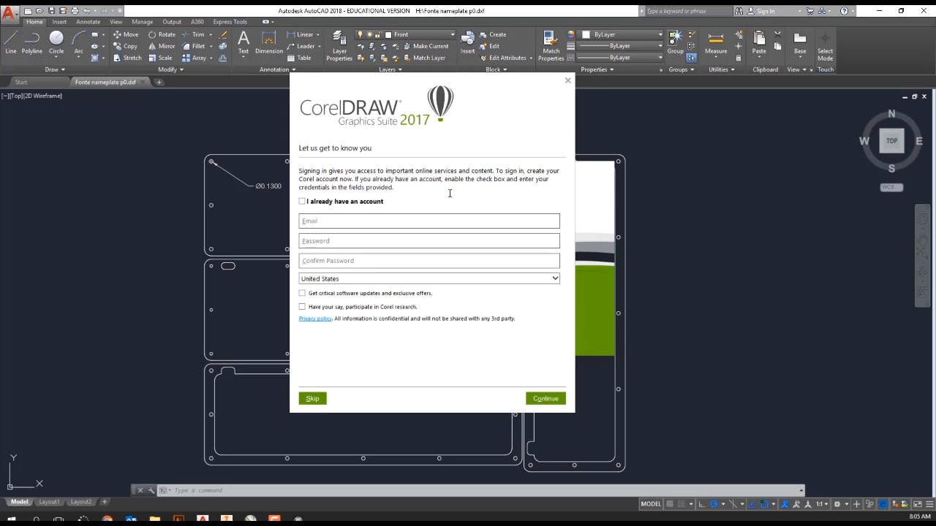
left_click(314, 398)
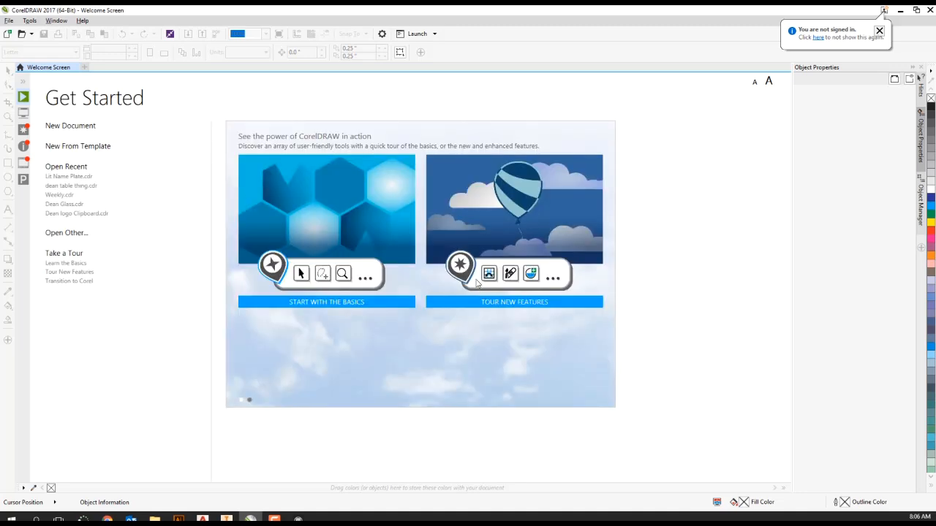
left_click(880, 32)
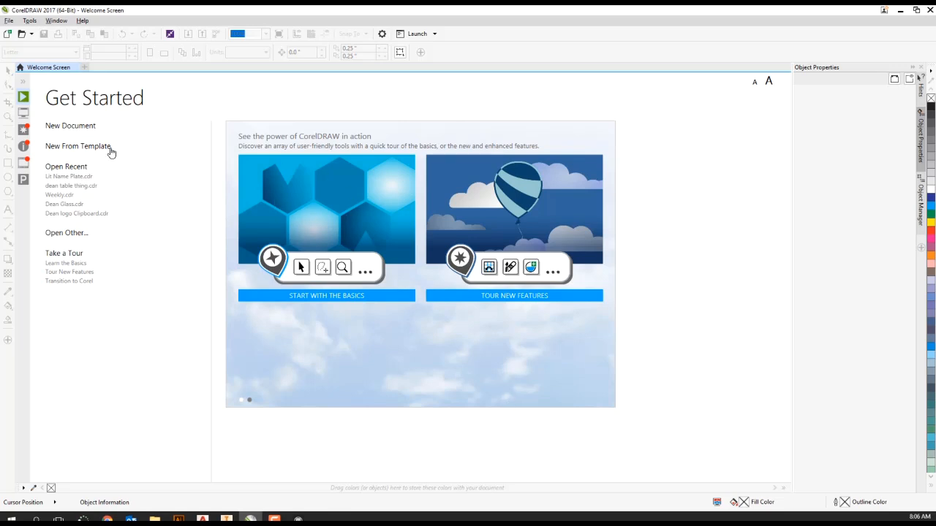
- Create a new document 15.875 inches wide and 11.875 inches high, named with the owner's surname followed by "Nameplate p0"
left_click(71, 127)
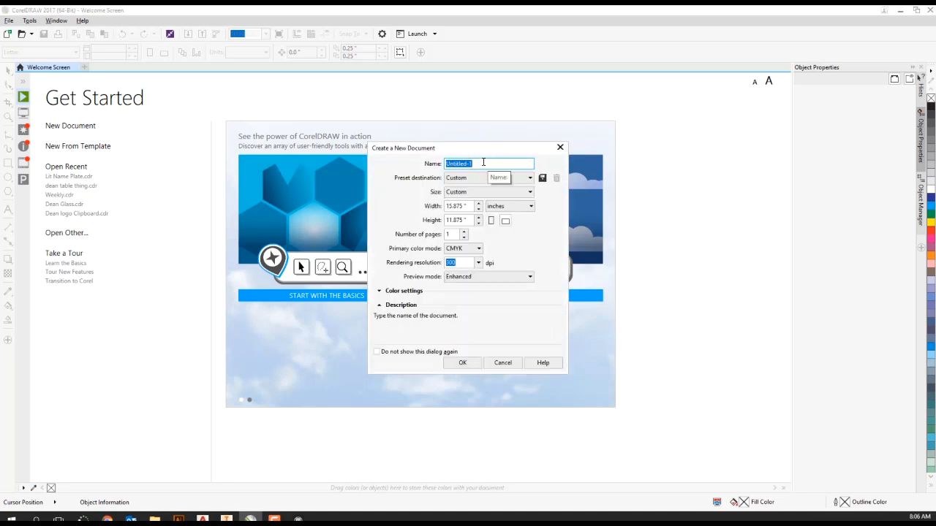
type("Fonte Nameplate pl")
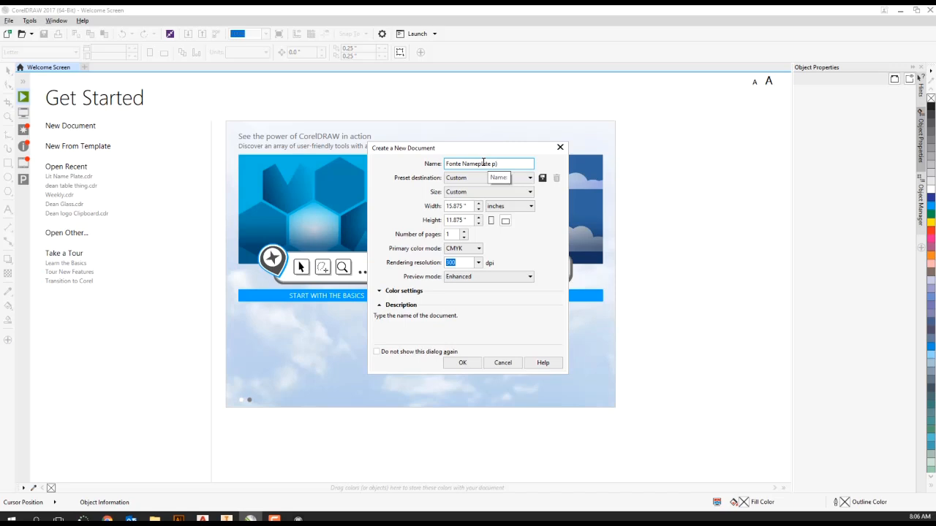
type("0")
left_click(473, 206)
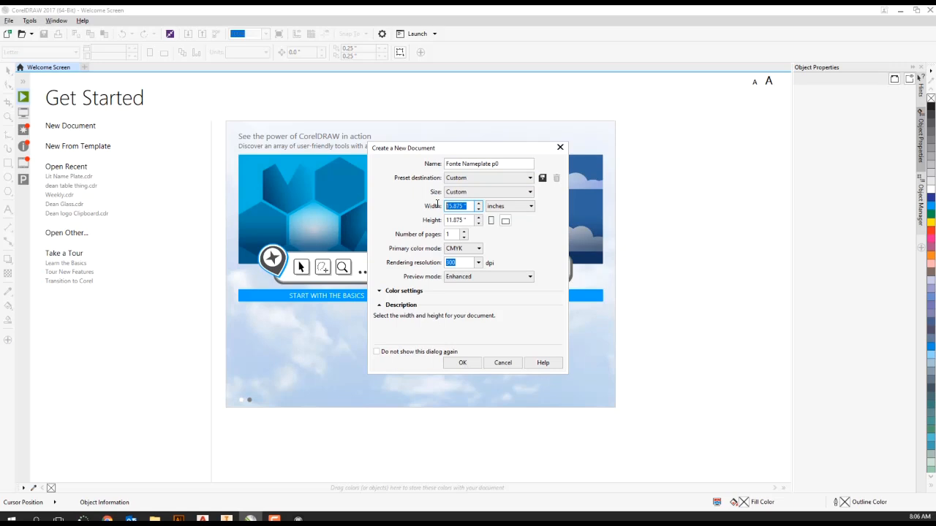
type("1")
left_click_drag(470, 221, 426, 220)
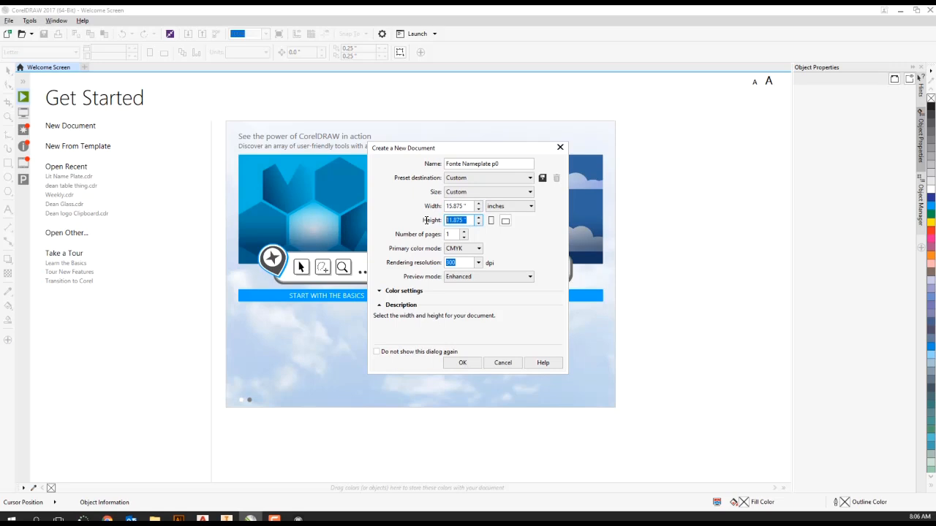
type("11")
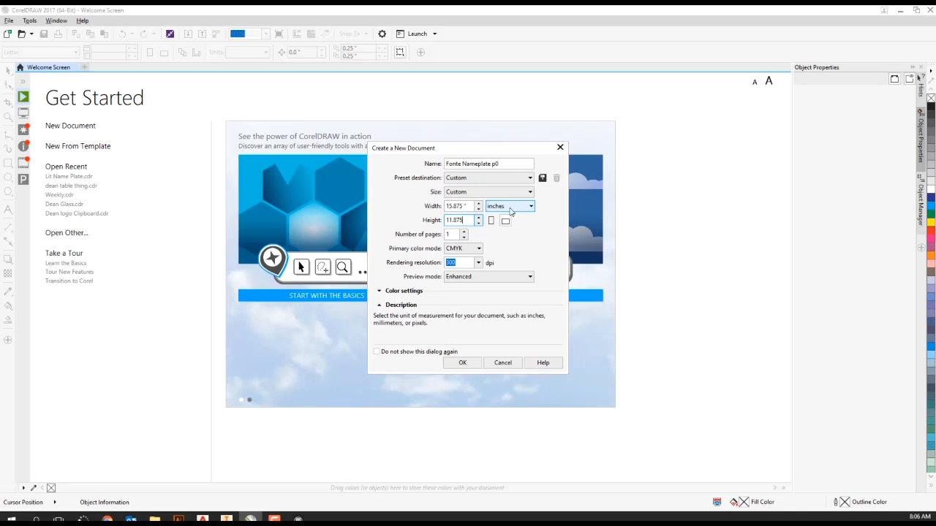
left_click(462, 364)
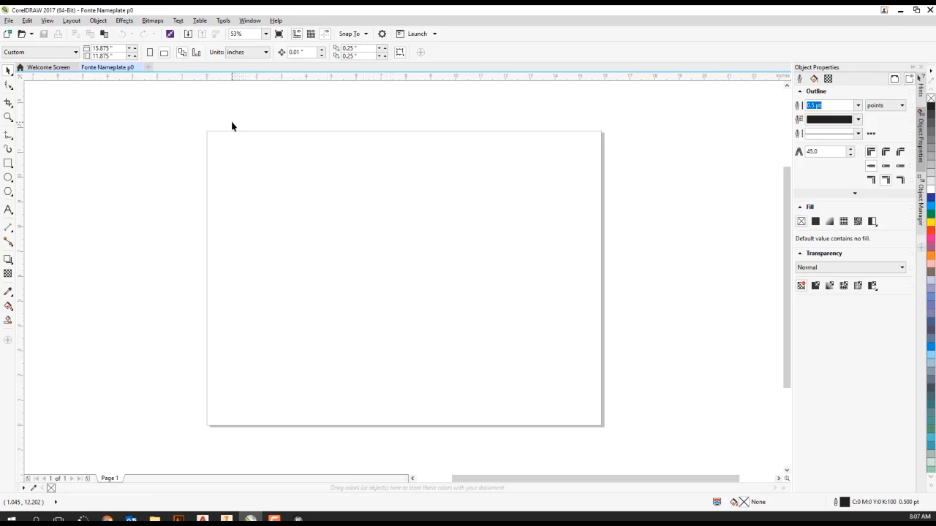
- Start importing a file into the new document and browse to the H: network drive
left_click(10, 22)
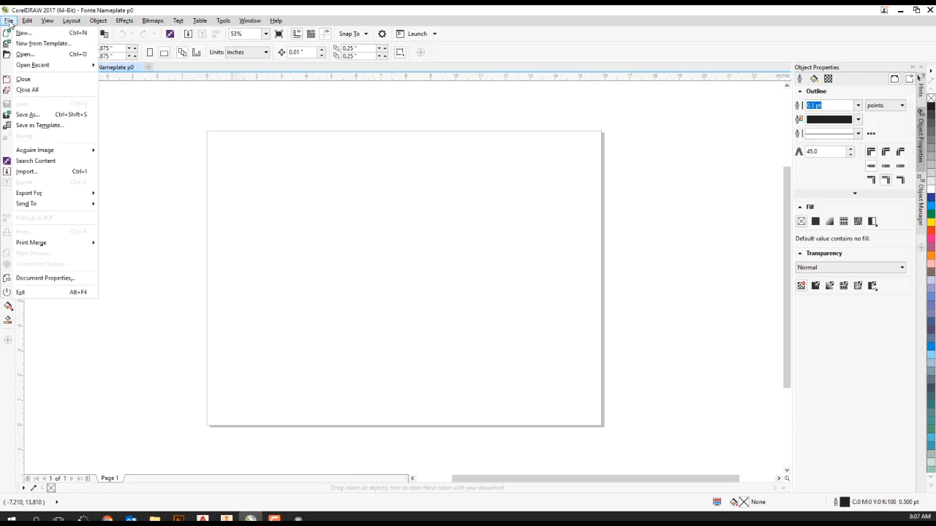
left_click(26, 171)
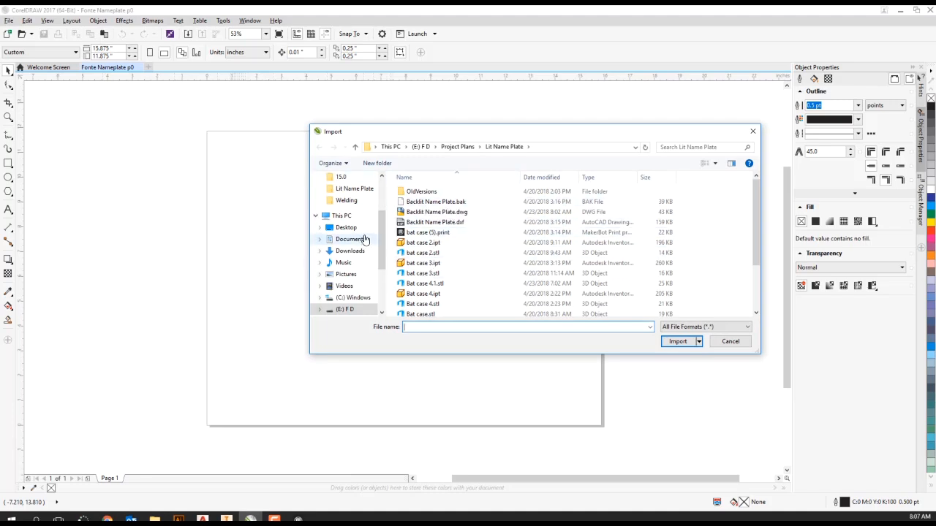
scroll(365, 239, "down", 3)
scroll(365, 237, "down", 1)
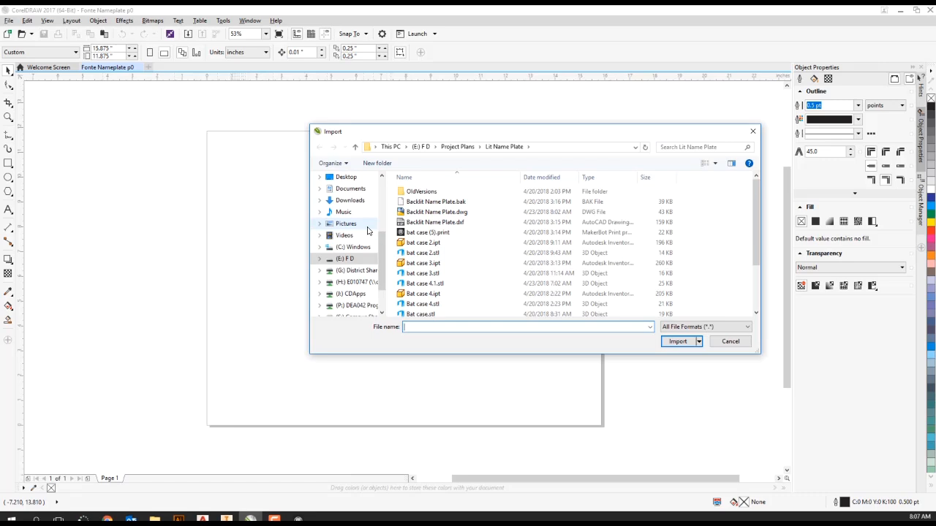
left_click(353, 283)
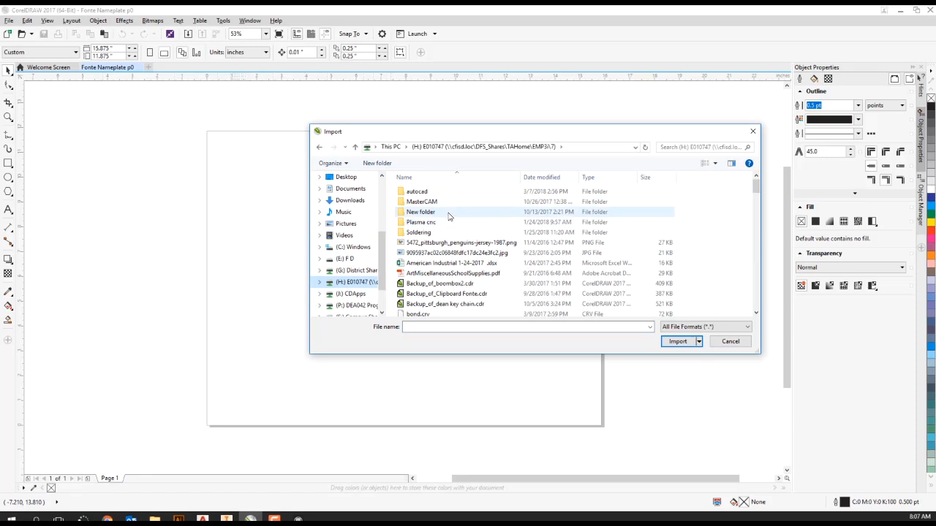
- Sort the files by date modified and choose the DXF named with the owner's surname followed by "nameplate p0" for import
scroll(450, 217, "down", 1)
scroll(449, 216, "down", 4)
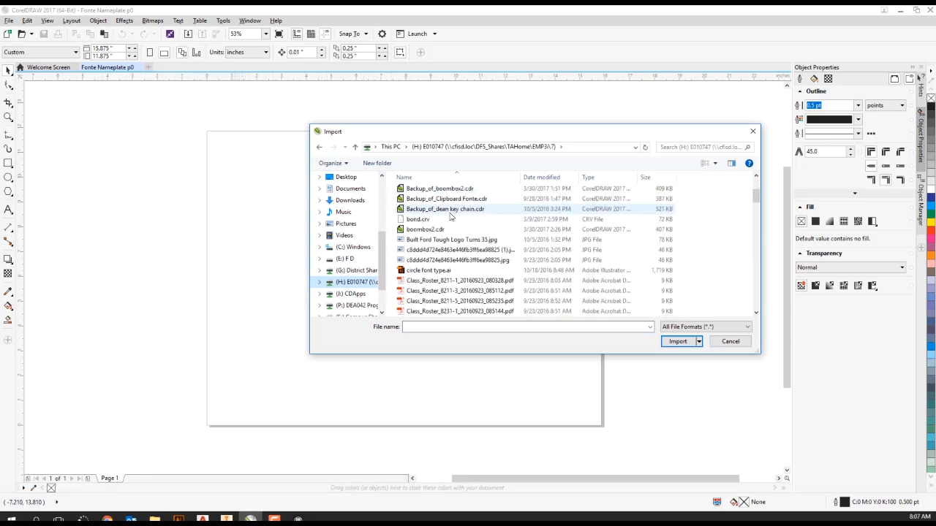
scroll(449, 216, "down", 4)
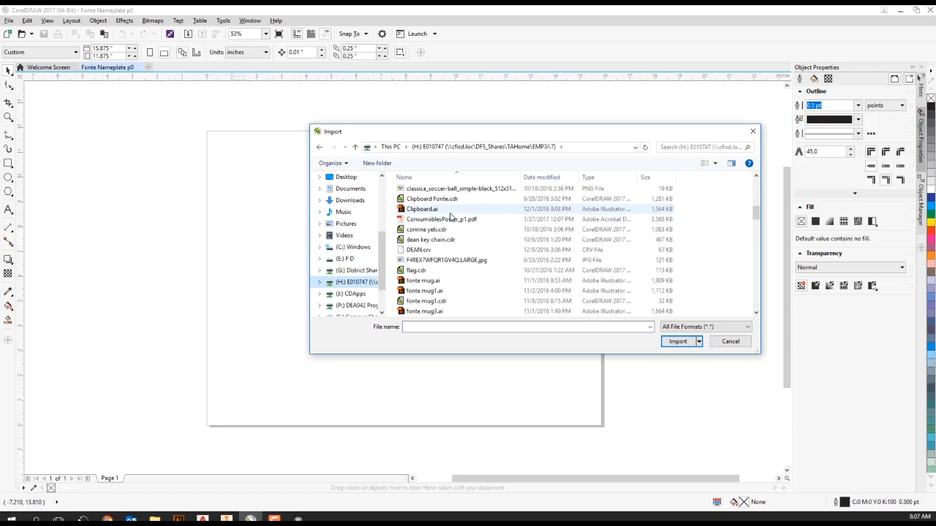
scroll(449, 216, "down", 3)
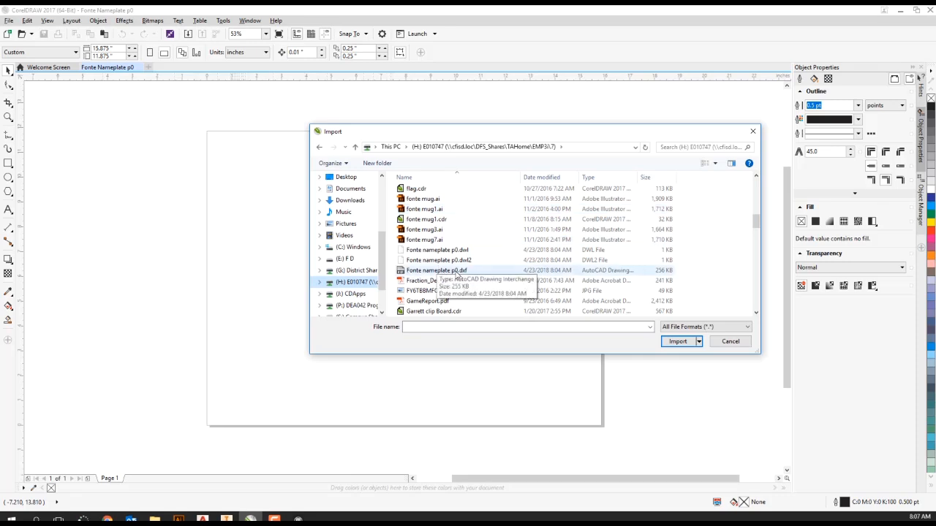
scroll(595, 193, "up", 10)
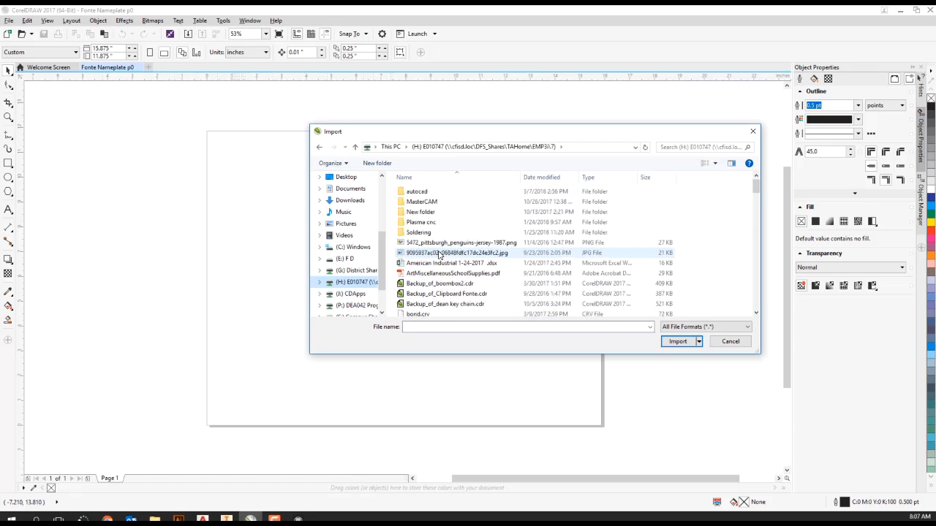
left_click(545, 178)
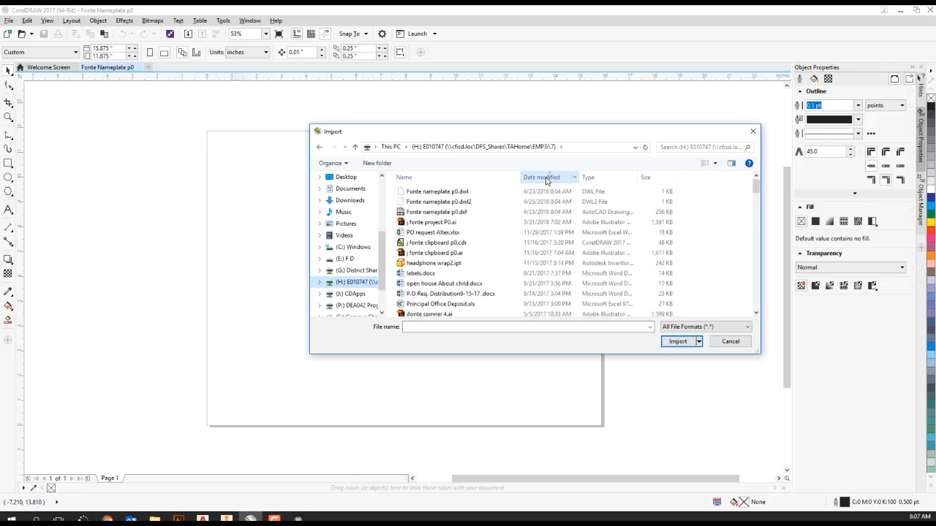
left_click(428, 217)
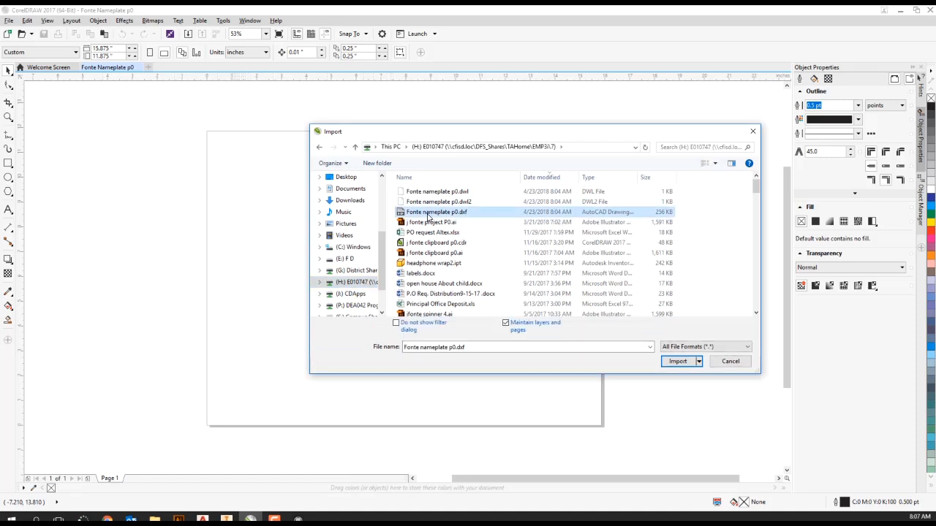
left_click(677, 361)
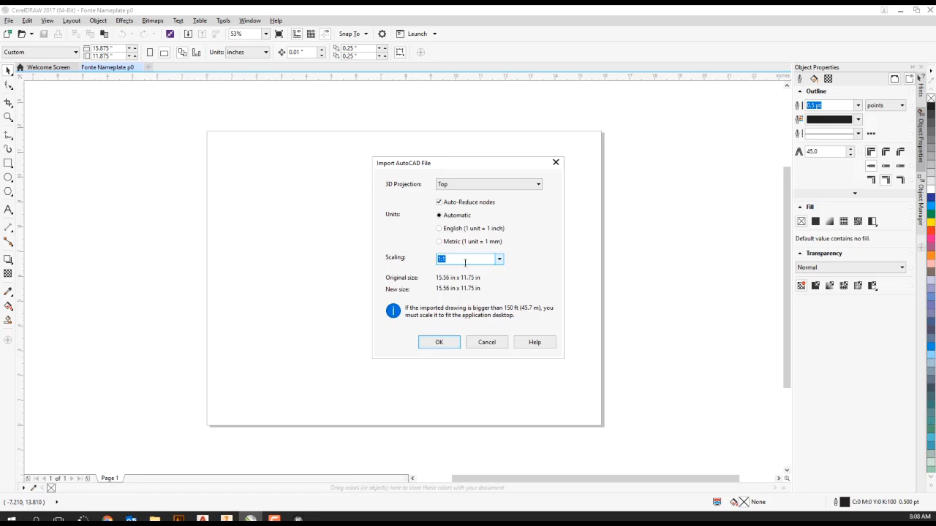
- Import the drawing with Top projection, automatic units and 1:1 scaling, place it at the page's upper-left corner and deselect it
left_click(434, 343)
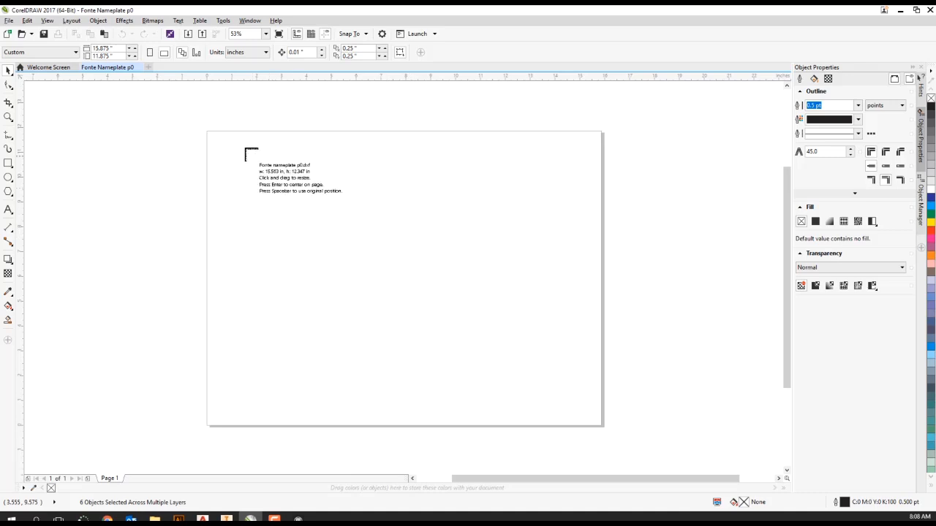
left_click(208, 133)
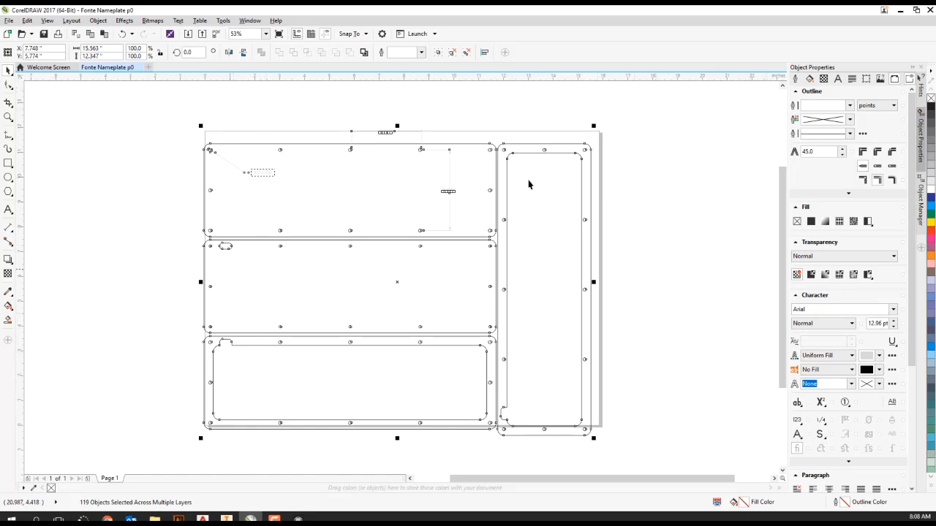
left_click(672, 219)
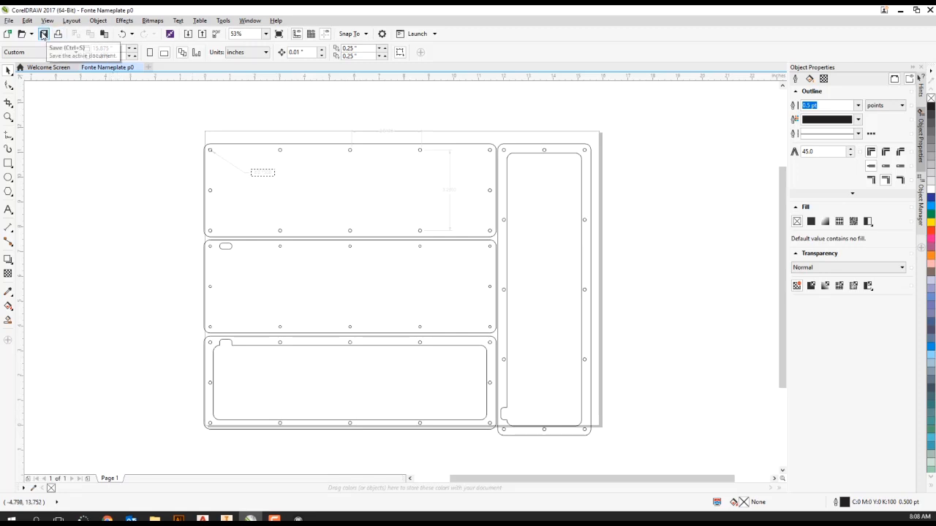
- Save the document to the H: drive as a CorelDRAW version 19.0 (2017) CDR file, keeping the surname-prefixed "Nameplate p0" name
left_click(8, 21)
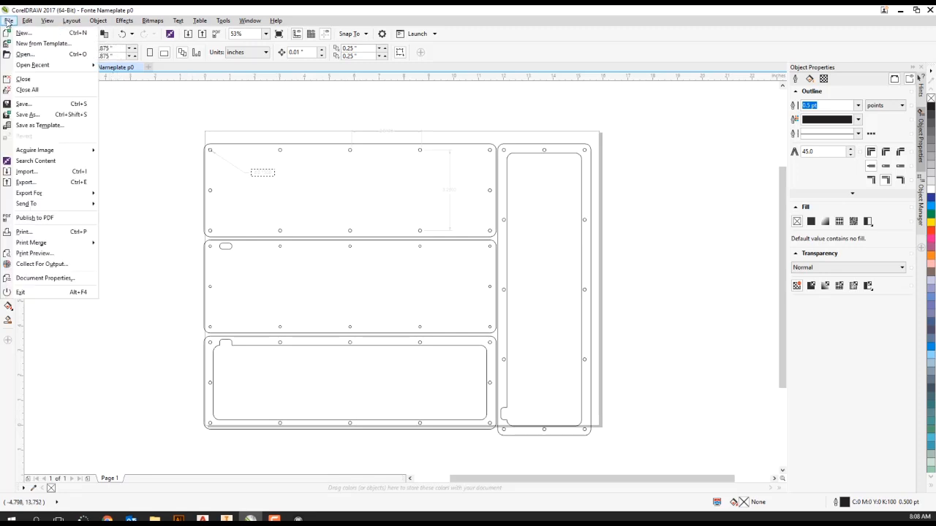
left_click(25, 116)
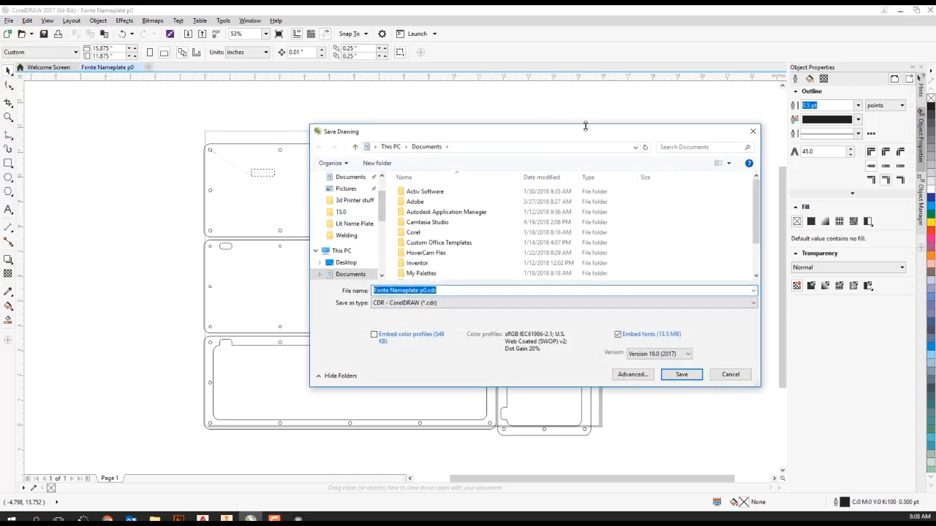
scroll(363, 213, "down", 4)
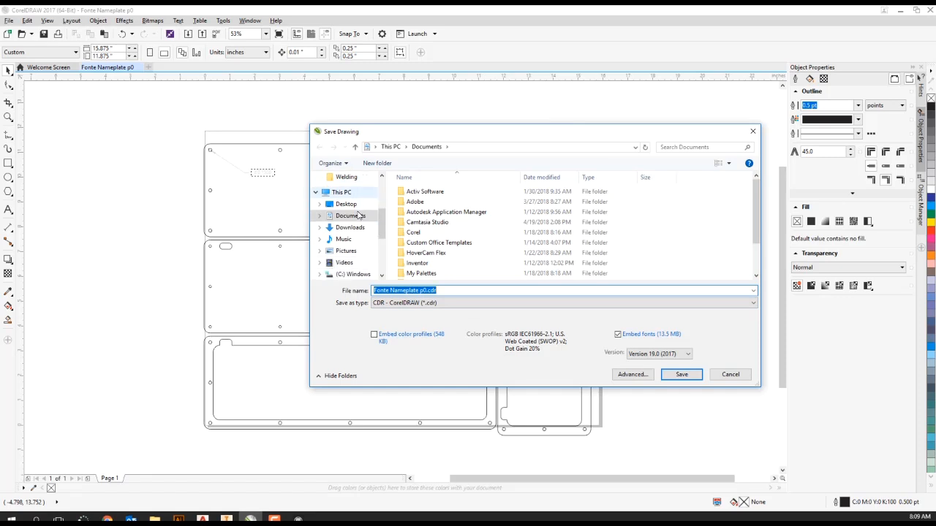
scroll(358, 213, "down", 1)
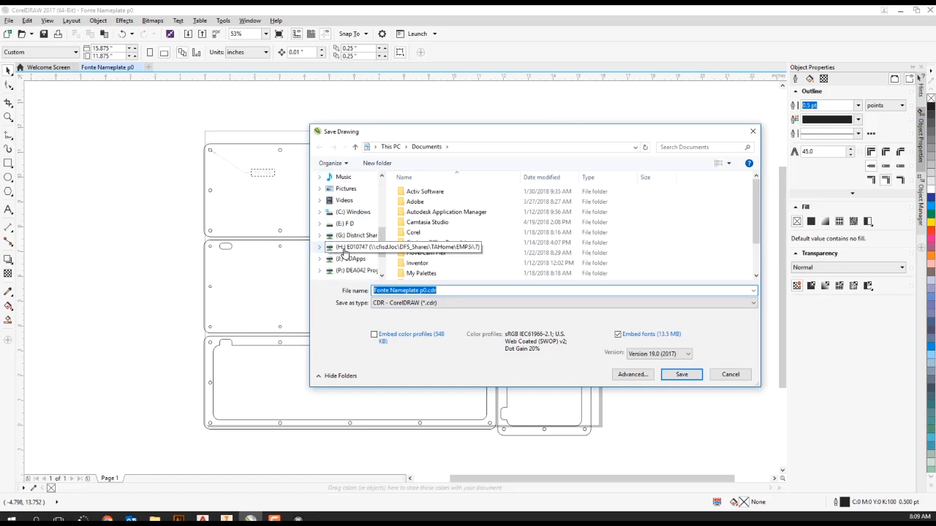
left_click(355, 247)
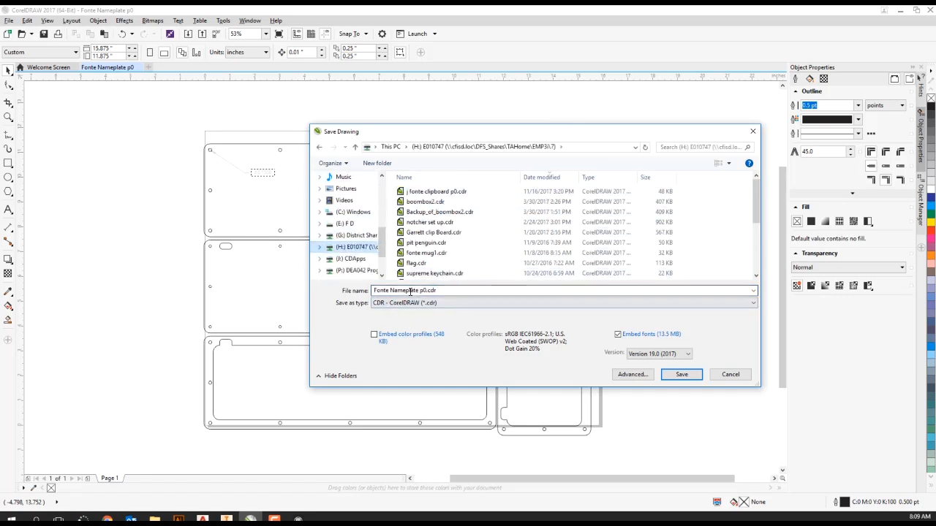
left_click(676, 378)
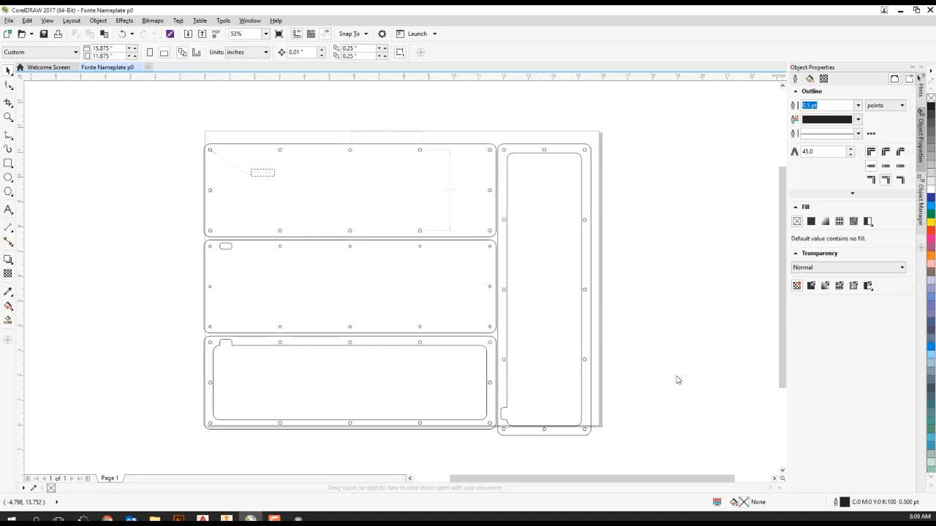